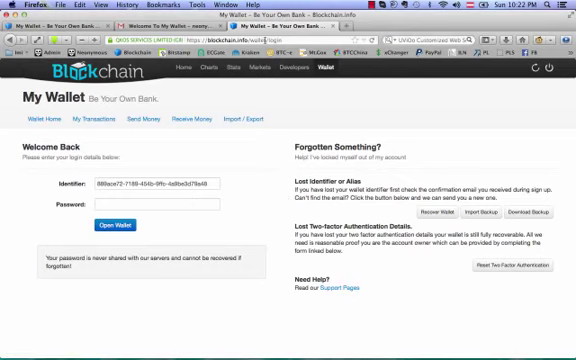
# - Select the page address, then begin entering the wallet password on the login page
pyautogui.click(207, 40)
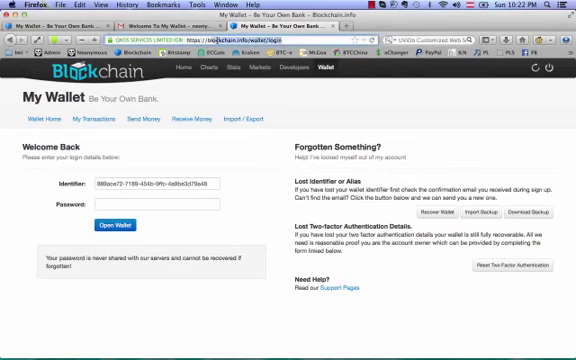
pyautogui.click(113, 203)
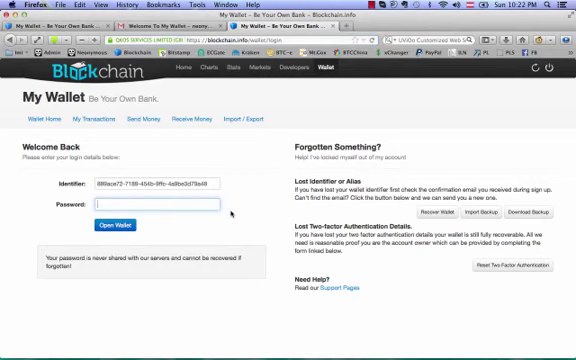
# - Open the wallet, show the bitcoin address QR code and select the full address
pyautogui.click(119, 225)
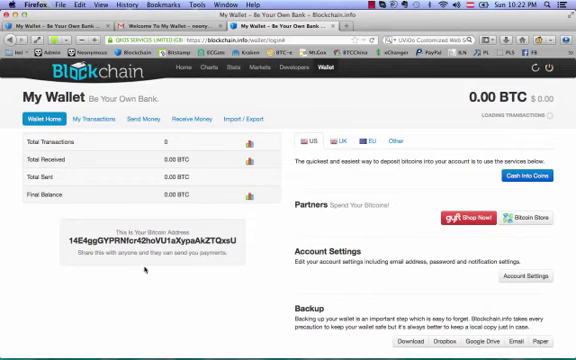
pyautogui.click(145, 269)
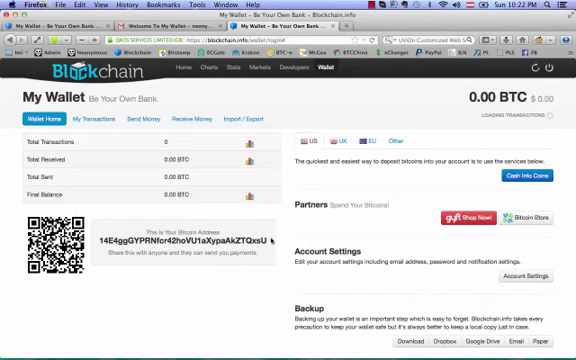
pyautogui.moveTo(270, 240); pyautogui.dragTo(98, 240)
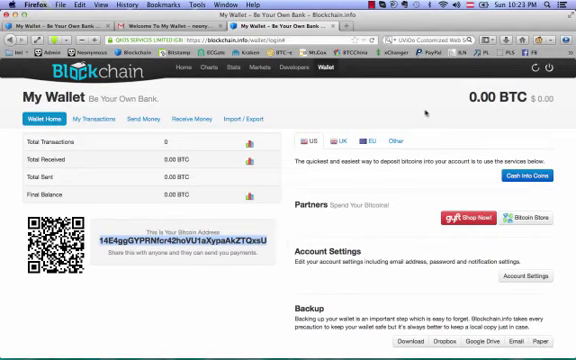
# - Check the empty transaction history, then bring up the Quick Send payment form
pyautogui.click(88, 121)
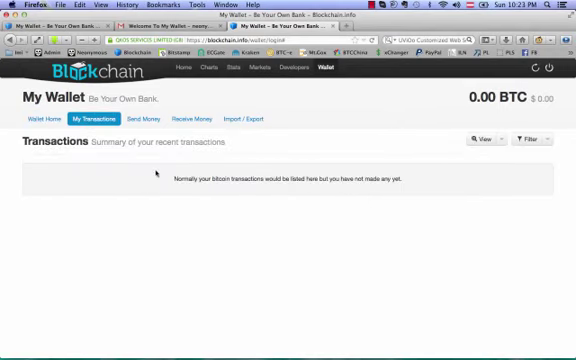
pyautogui.click(140, 120)
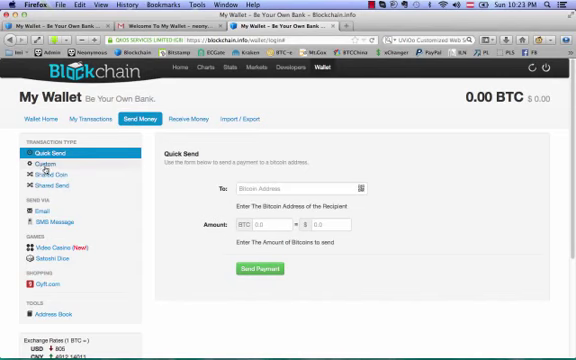
# - Switch to the Custom transaction form and focus the recipient bitcoin address field
pyautogui.click(45, 164)
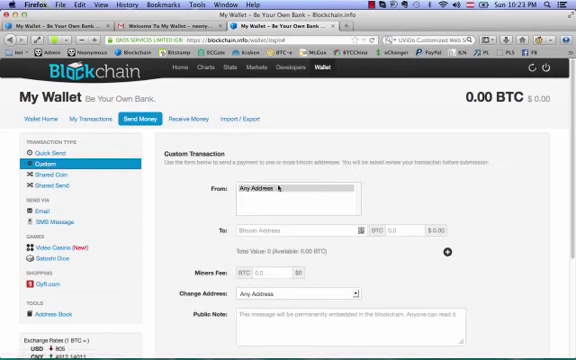
pyautogui.scroll(-1, 561, 190)
pyautogui.click(262, 213)
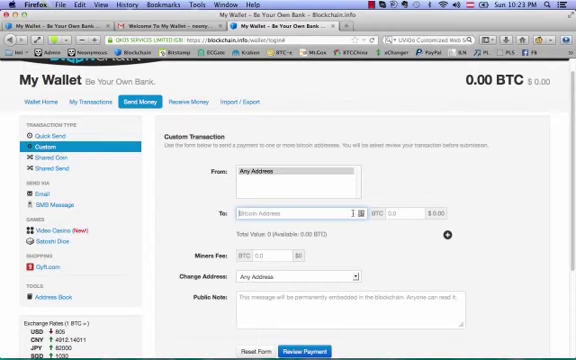
pyautogui.scroll(-1, 446, 213)
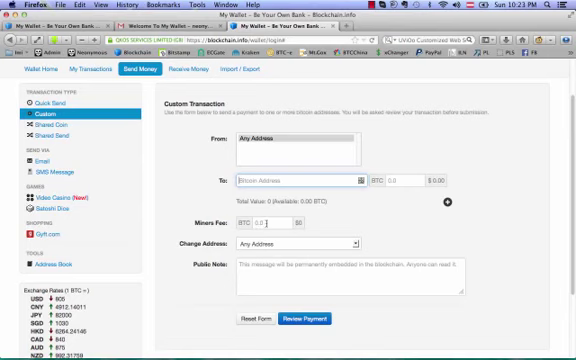
pyautogui.scroll(-1, 271, 186)
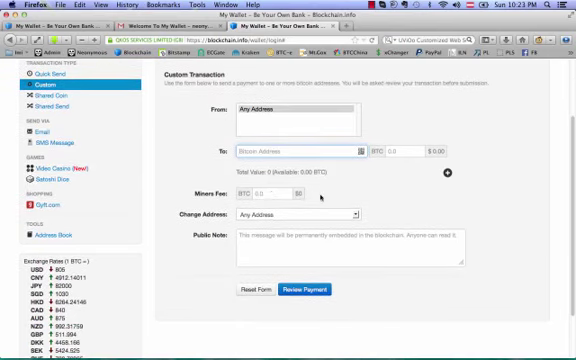
pyautogui.scroll(-1, 410, 197)
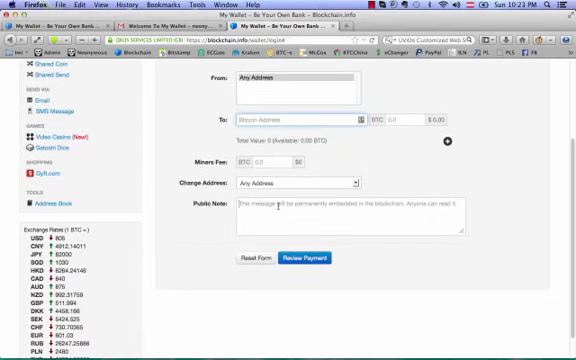
# - Enter a username in the public note and remove its mistyped ending
pyautogui.click(276, 207)
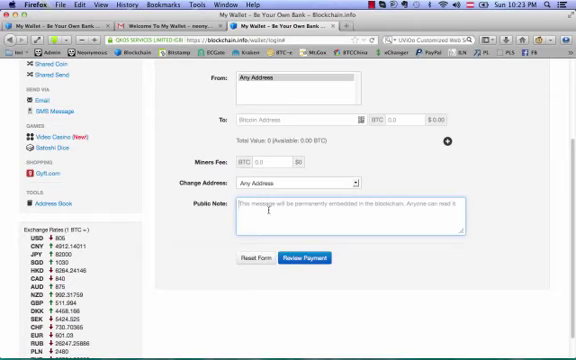
pyautogui.write('Noop')
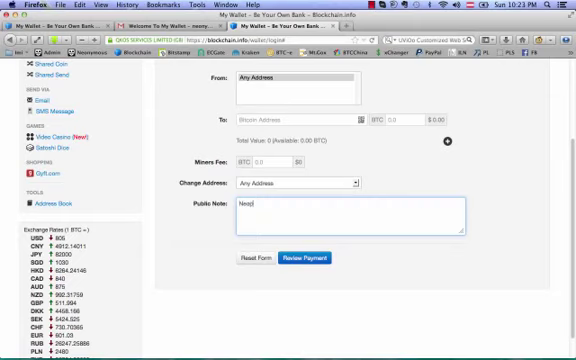
pyautogui.write('remiu')
pyautogui.press('BackSpace')
pyautogui.press('BackSpace')
pyautogui.press('BackSpace')
pyautogui.write('ur')
pyautogui.scroll(3, 268, 210)
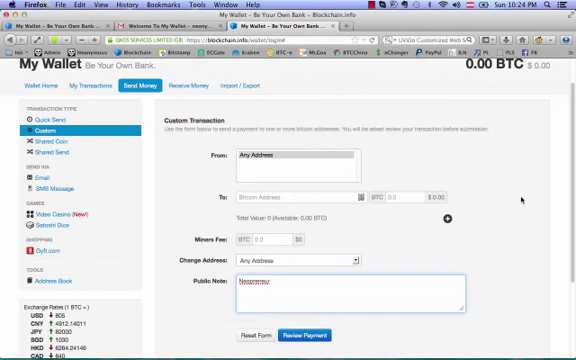
pyautogui.scroll(-3, 523, 200)
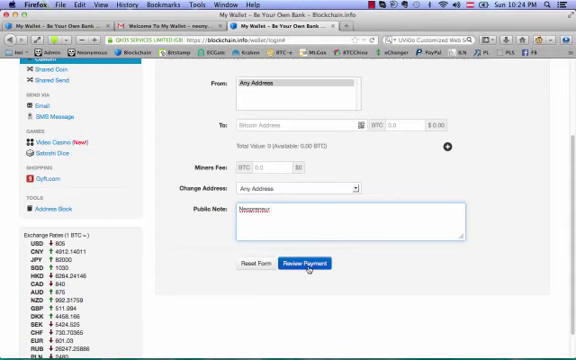
pyautogui.scroll(4, 420, 274)
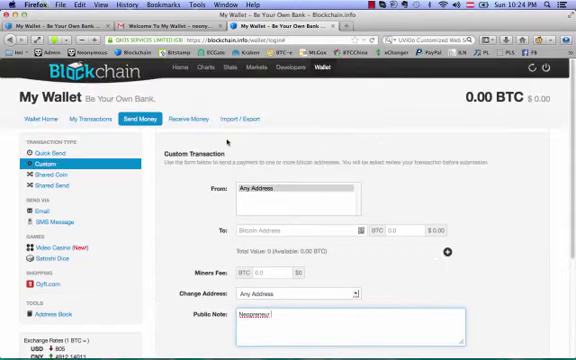
# - Go via Home and Wallet to the login page and begin re-entering the password
pyautogui.click(181, 67)
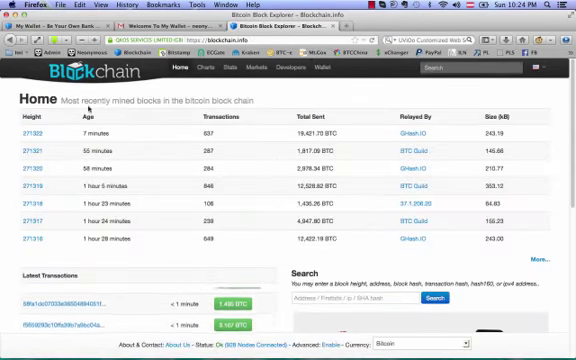
pyautogui.click(322, 67)
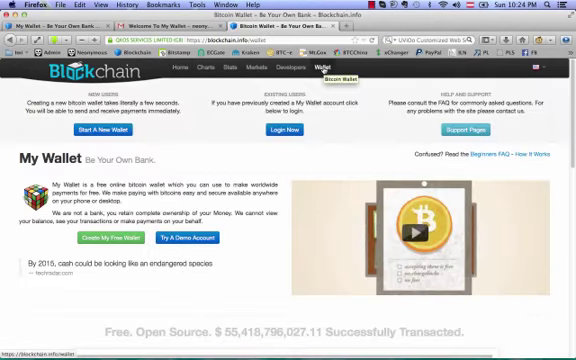
pyautogui.click(285, 131)
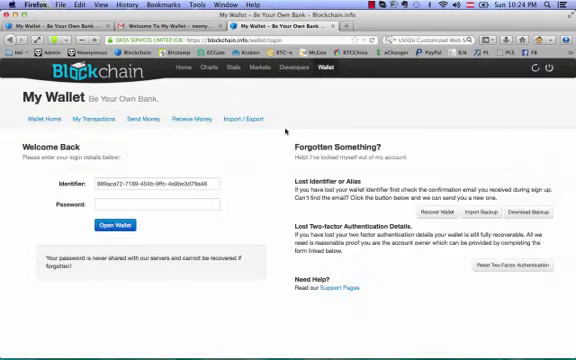
pyautogui.click(136, 204)
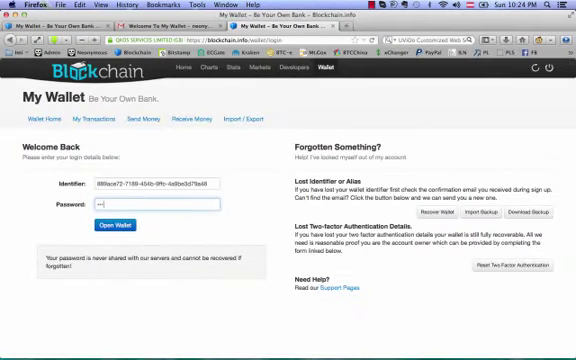
pyautogui.write('xxxx')
# - Reopen the wallet and view the UK and EU deposit partner options
pyautogui.click(116, 225)
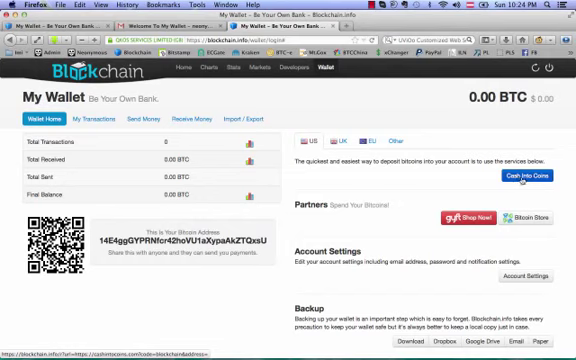
pyautogui.click(340, 141)
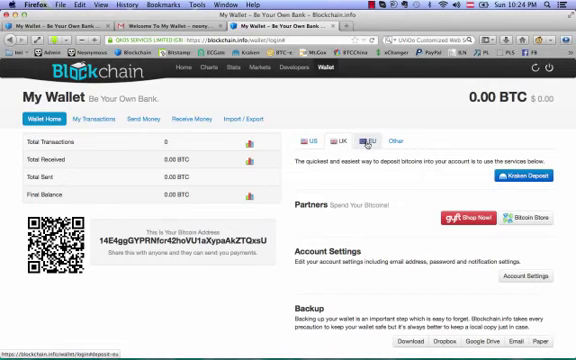
pyautogui.click(367, 142)
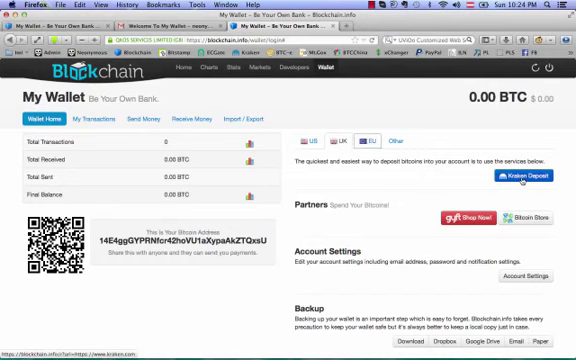